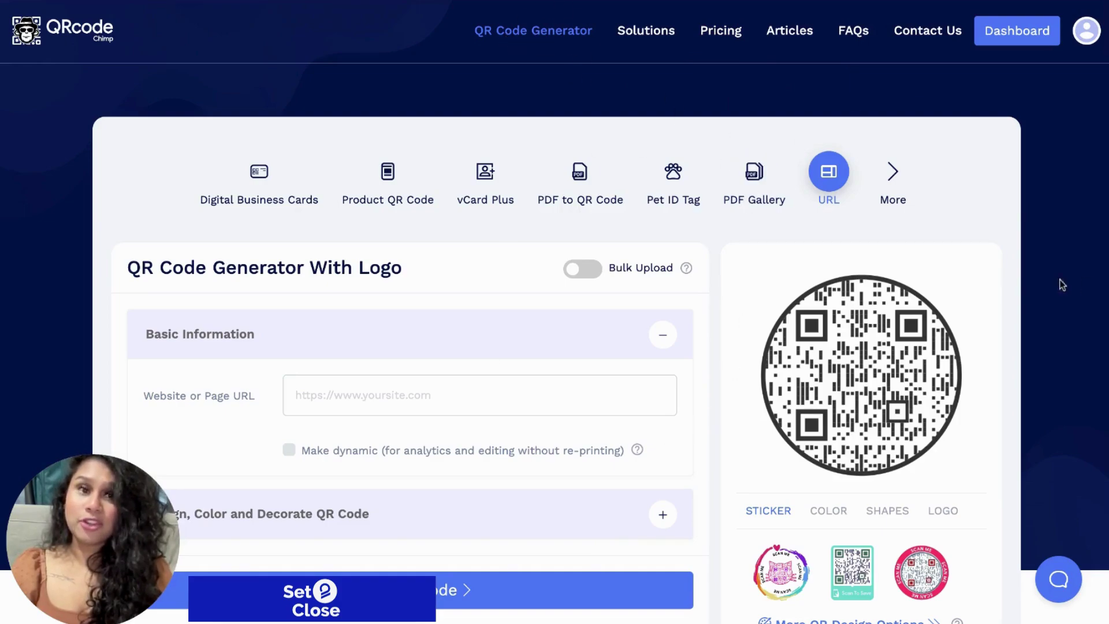
pyautogui.scroll(-1, 1084, 265)
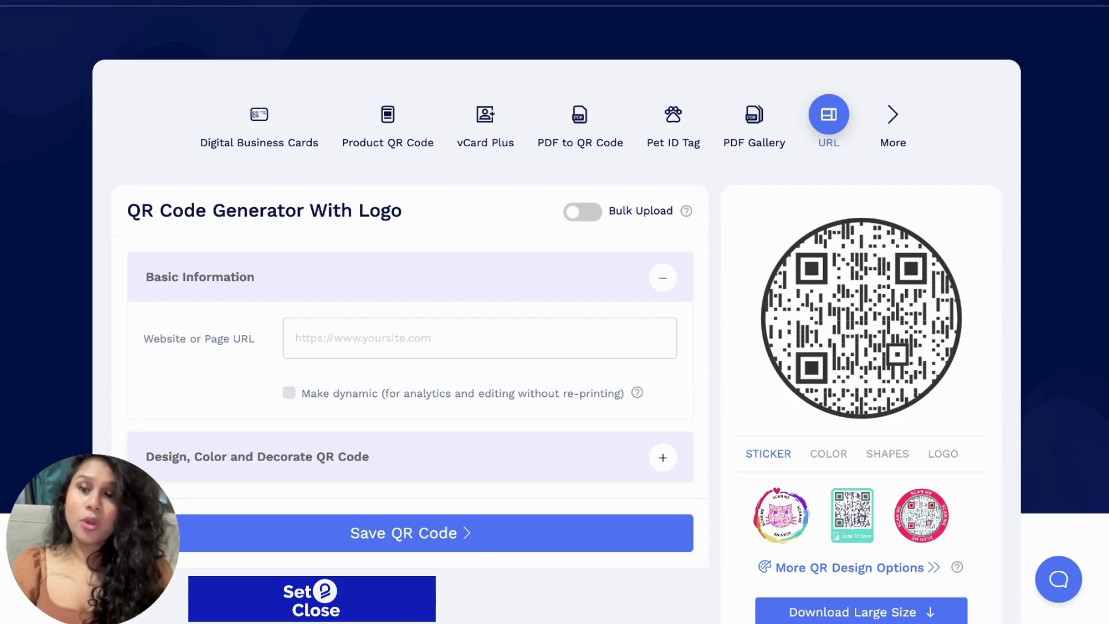
pyautogui.click(424, 333)
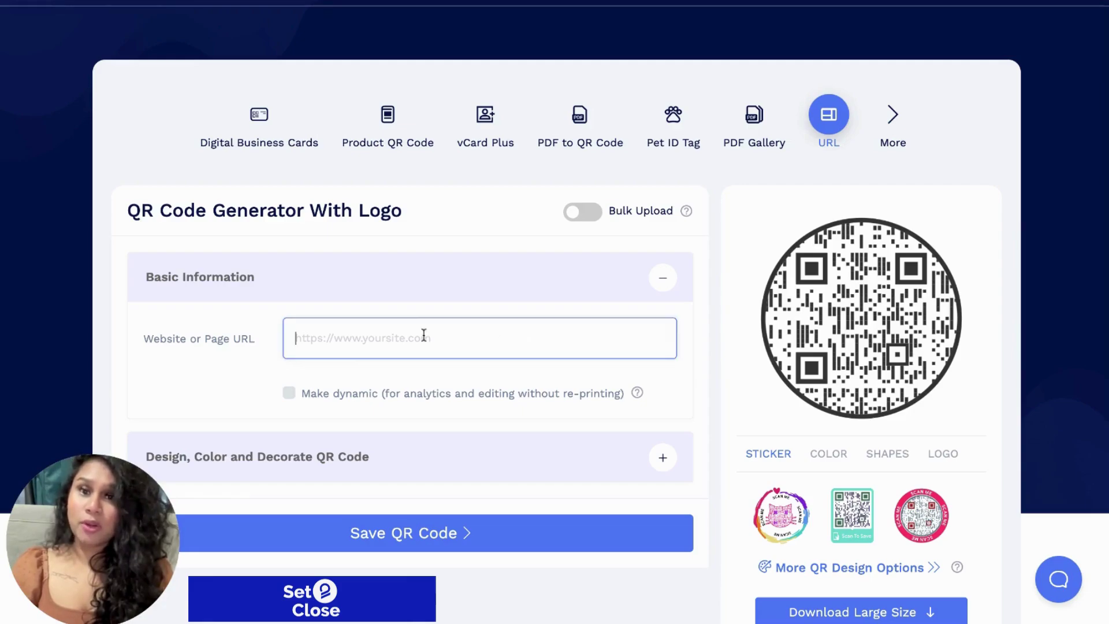
pyautogui.click(438, 308)
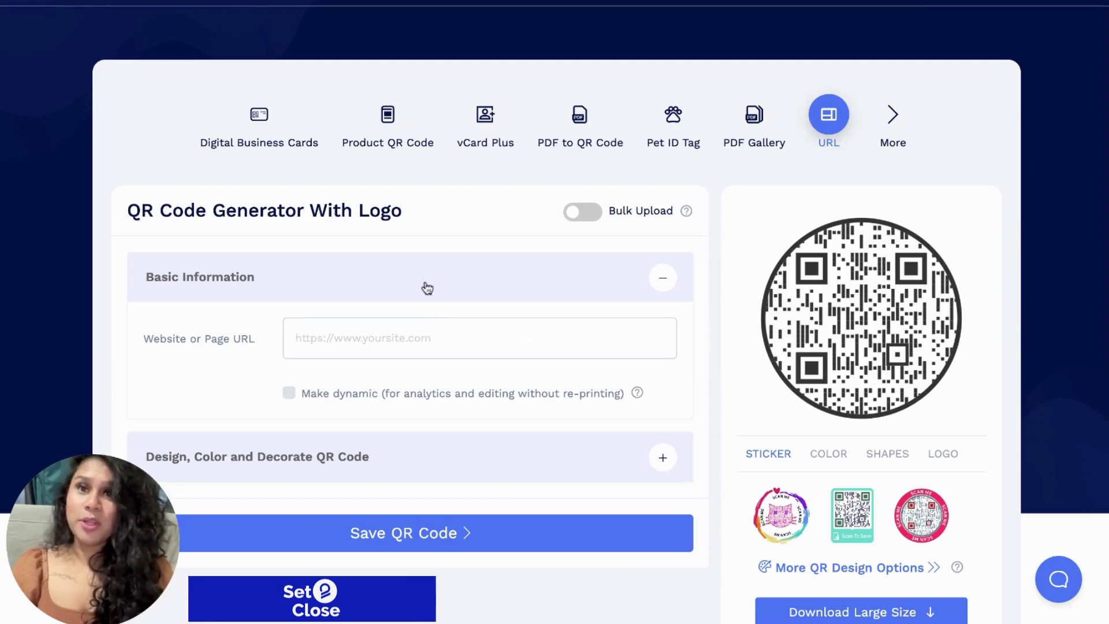
pyautogui.click(349, 0)
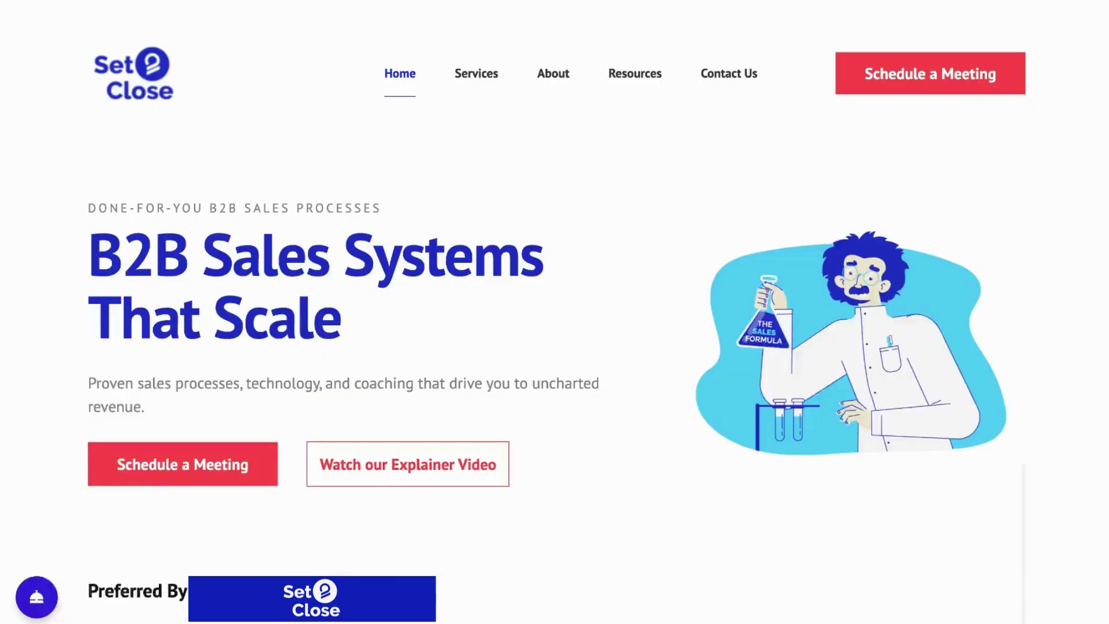
pyautogui.click(161, 0)
pyautogui.hotkey('ctrl', 'c')
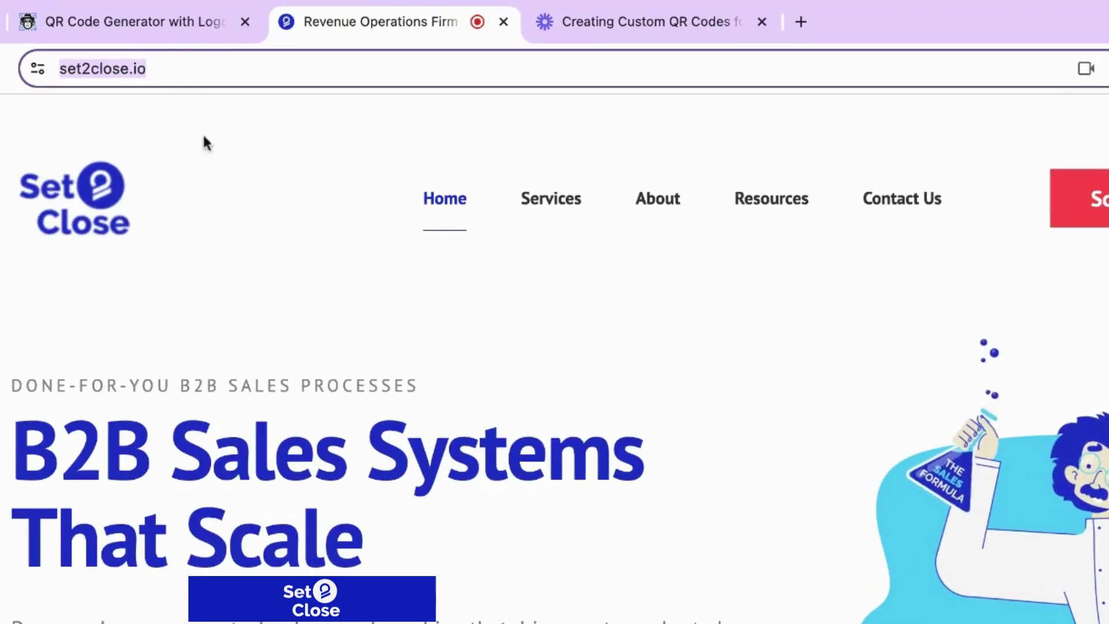
pyautogui.click(151, 22)
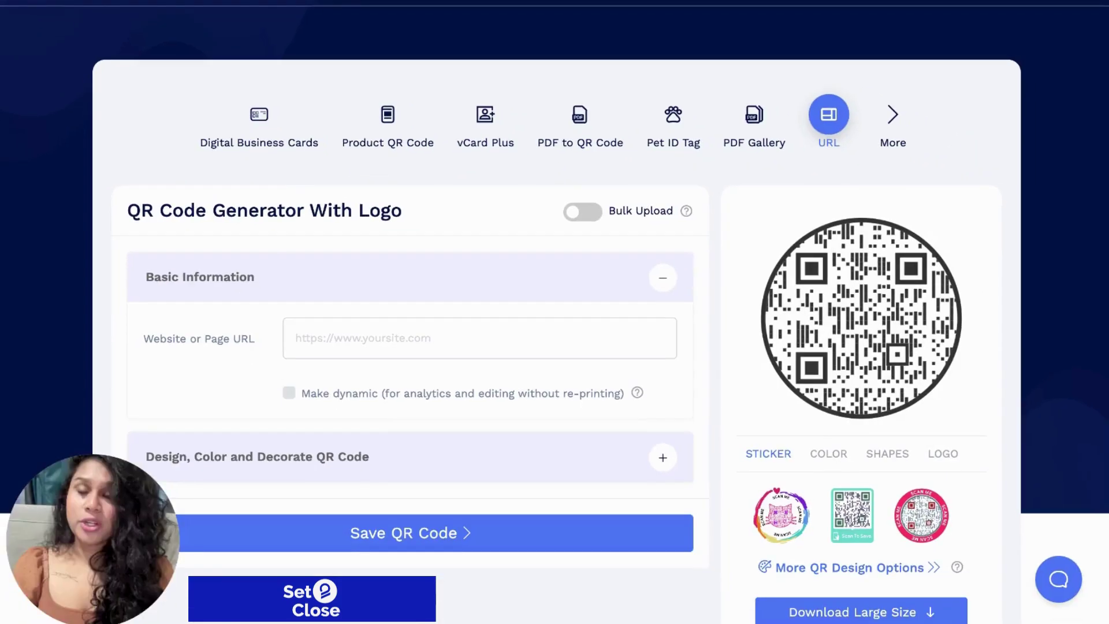
pyautogui.click(401, 340)
pyautogui.hotkey('ctrl', 'v')
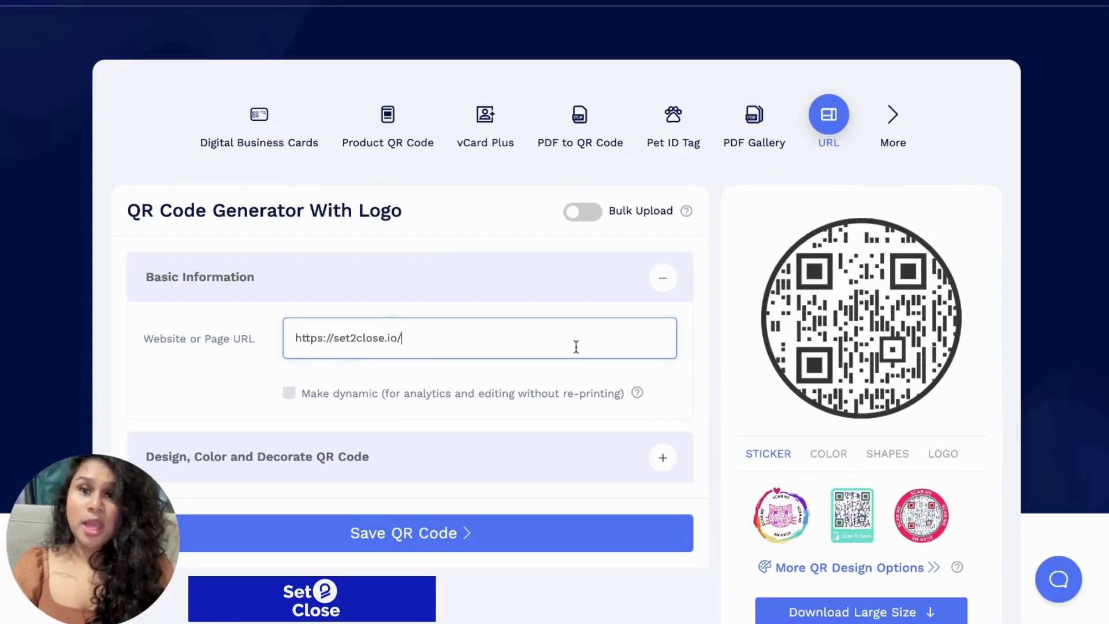
# Step: Save the QR code as static, trying the campaign name 'Set2Close-Website'
pyautogui.click(399, 540)
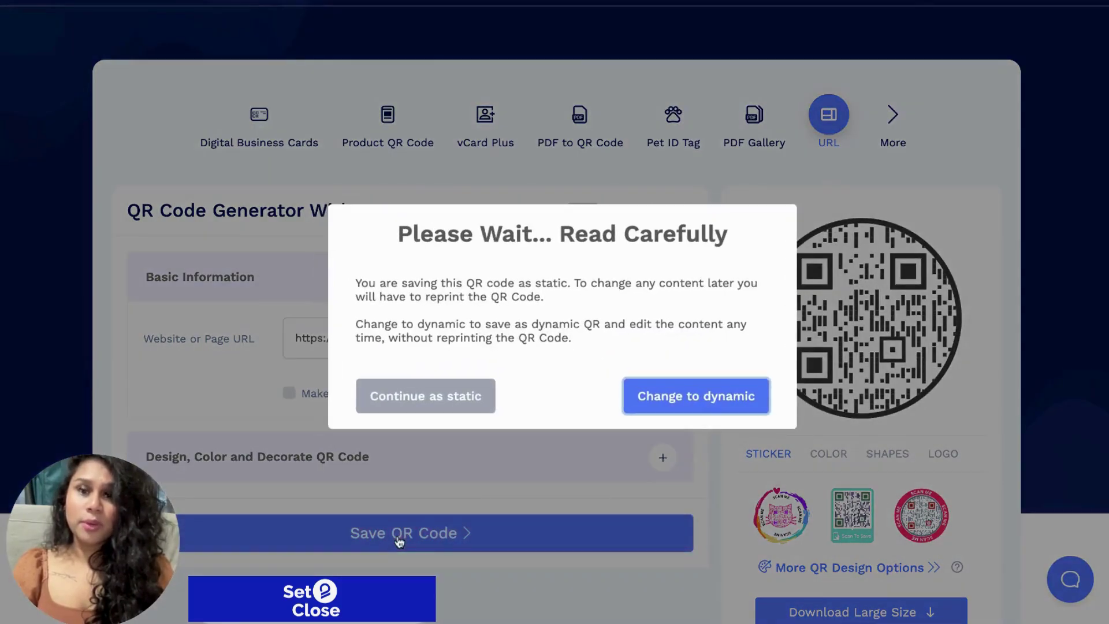
pyautogui.click(407, 400)
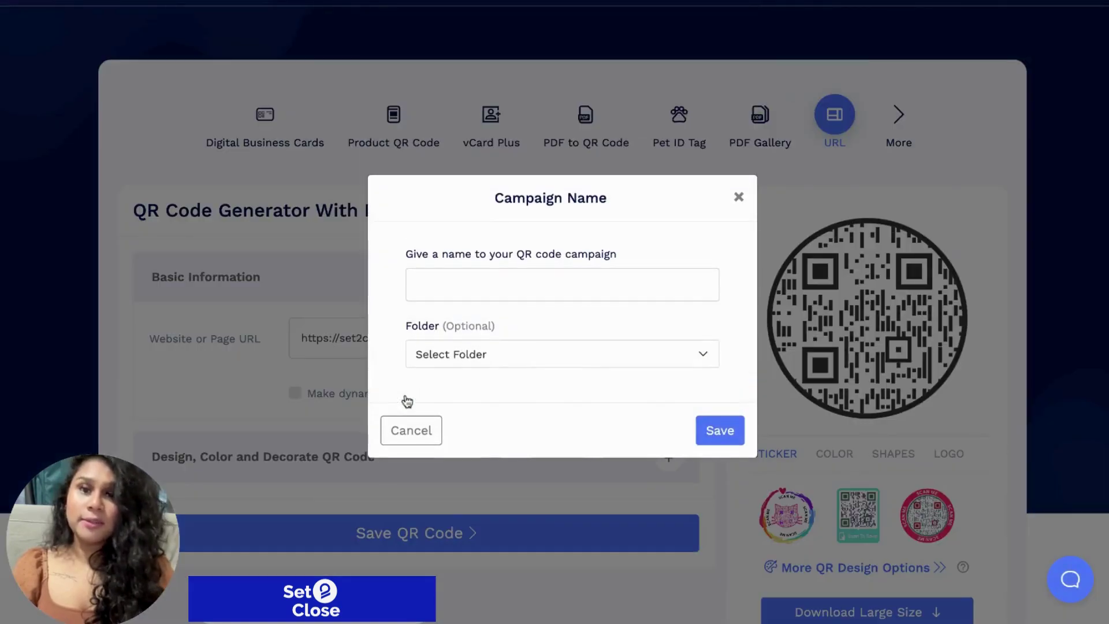
pyautogui.click(517, 282)
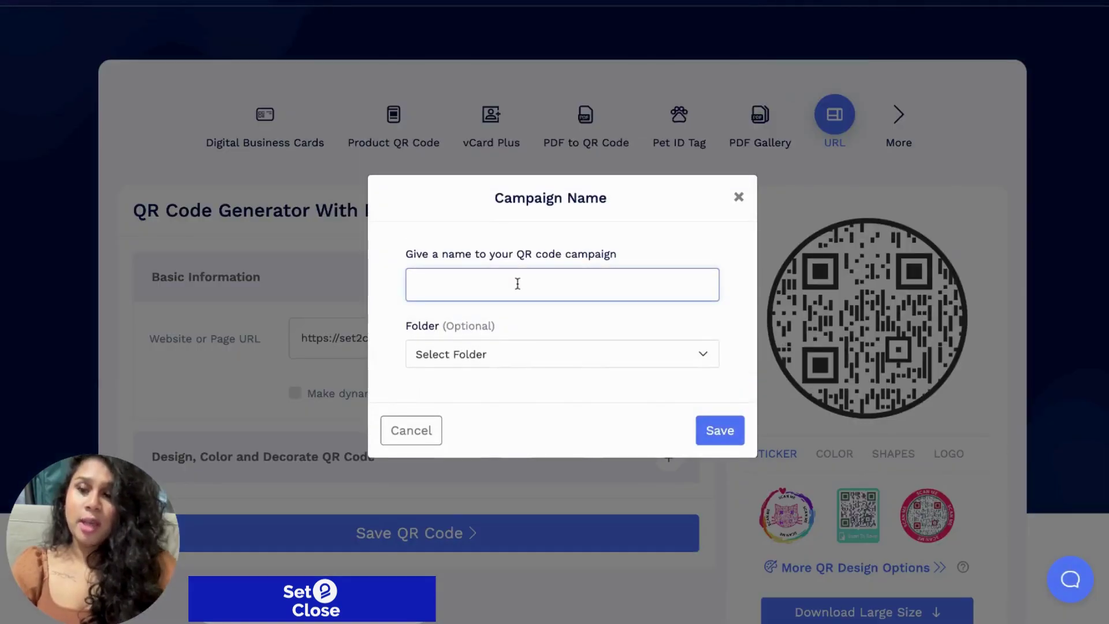
pyautogui.write('Set')
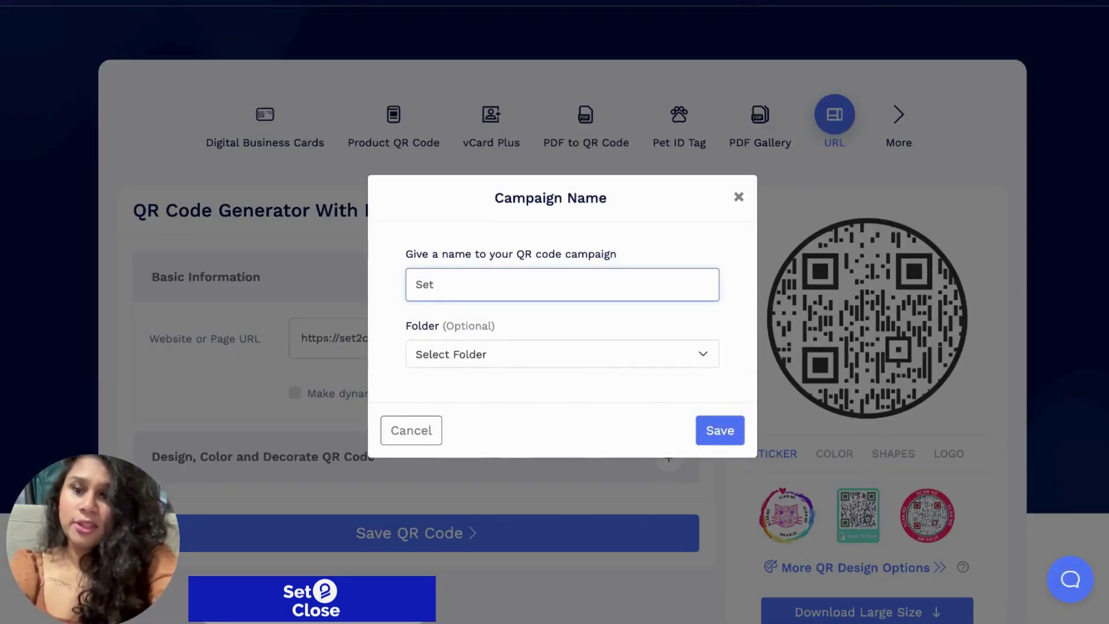
pyautogui.write('2Close')
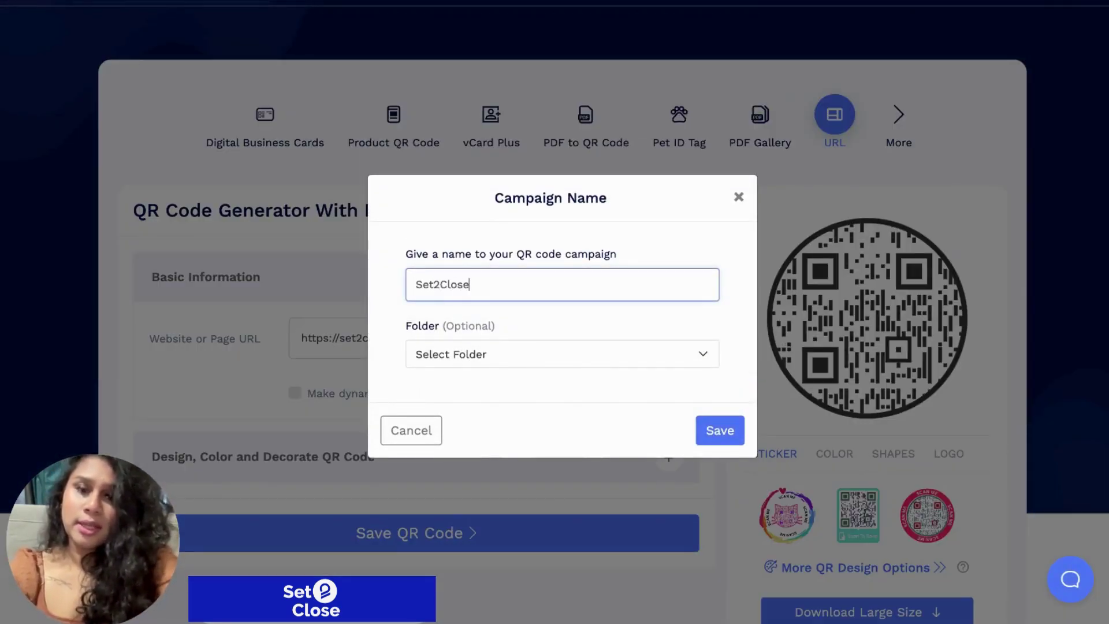
pyautogui.write('-Website')
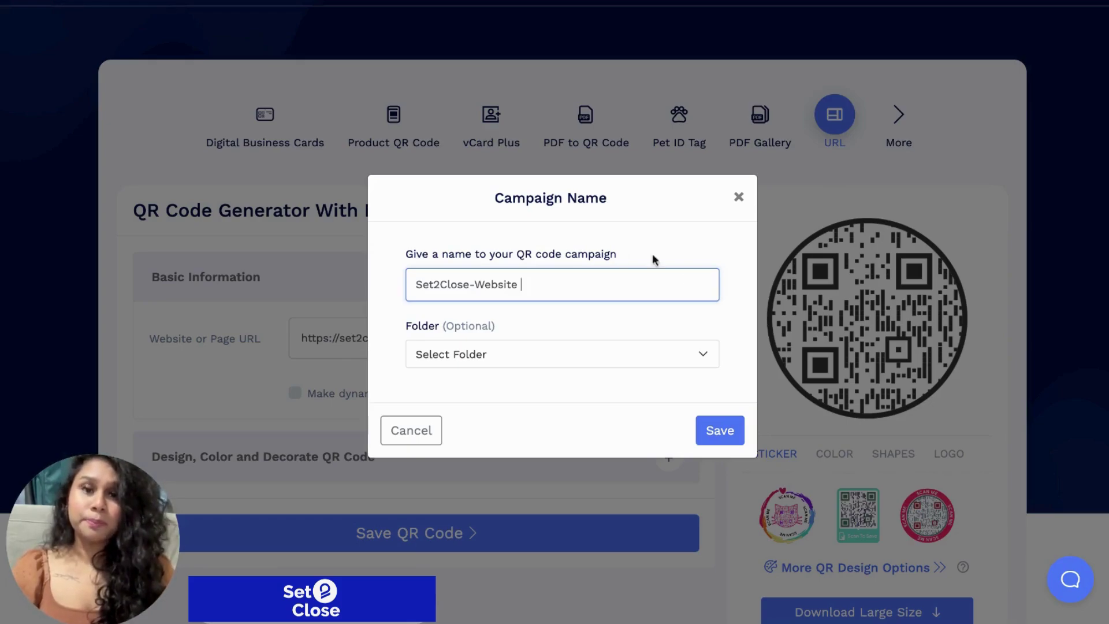
pyautogui.click(711, 364)
pyautogui.click(727, 356)
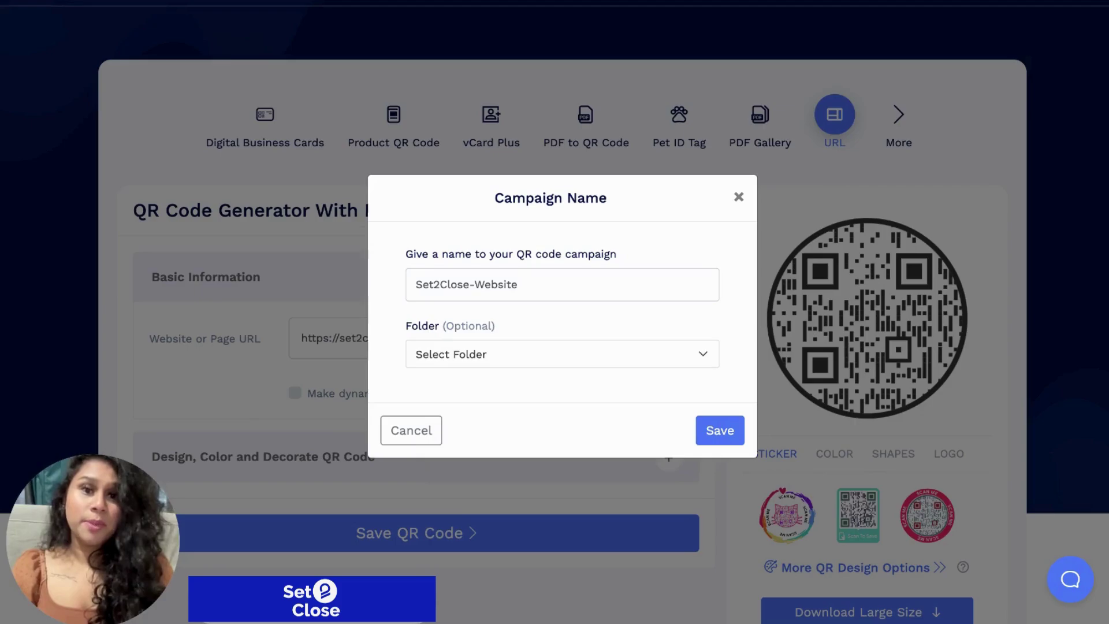
pyautogui.click(723, 432)
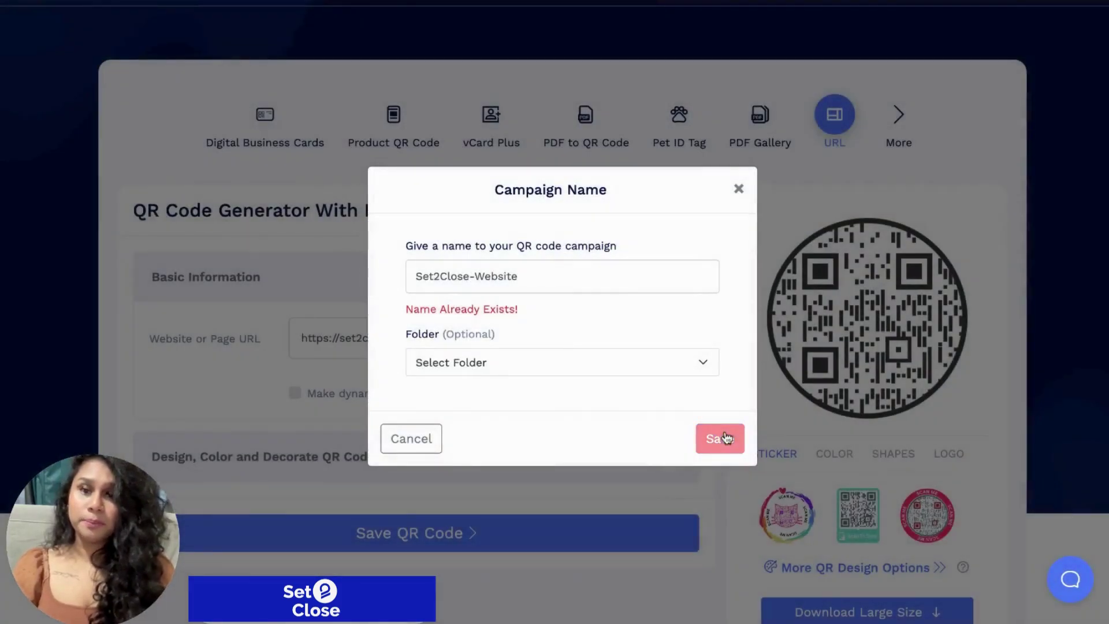
# Step: Rename the campaign to 'Set2Close-Website1' and save it
pyautogui.click(533, 276)
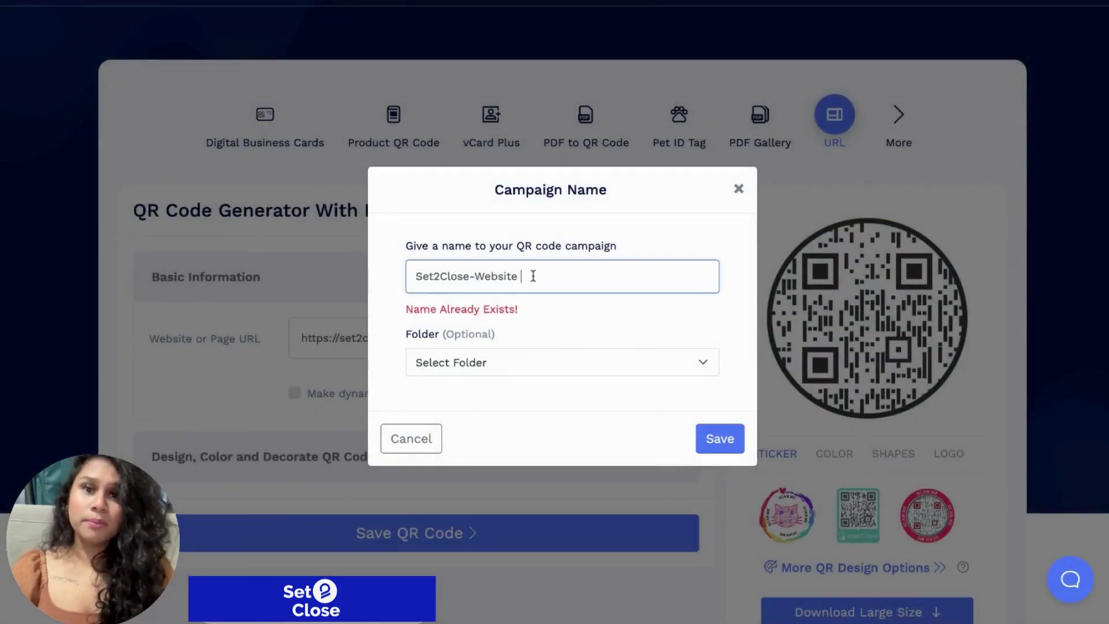
pyautogui.press('BackSpace')
pyautogui.write('1')
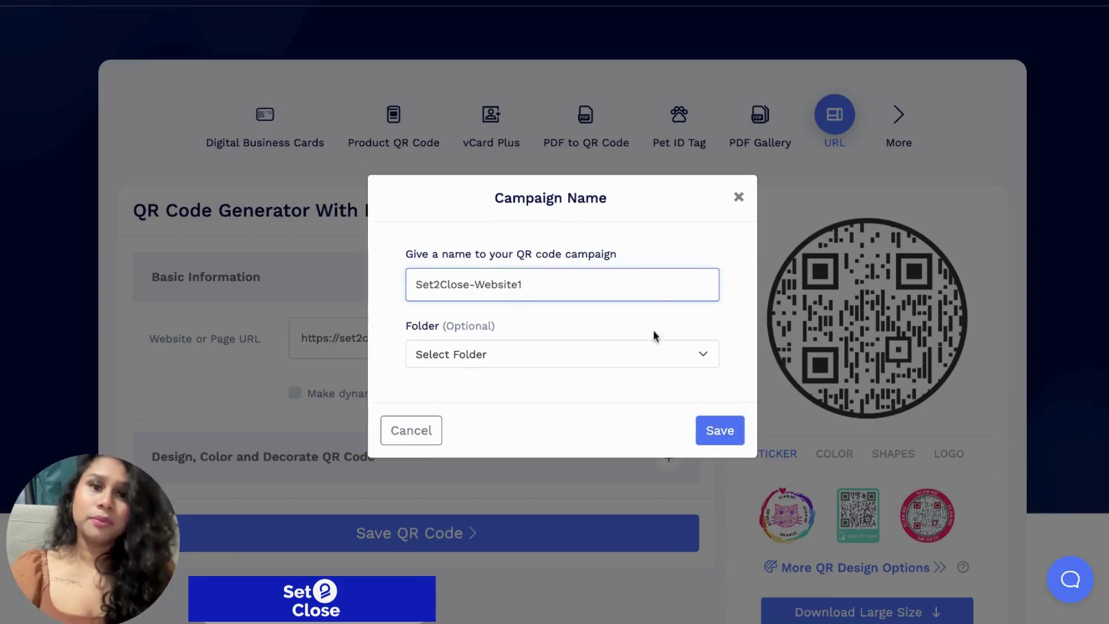
pyautogui.click(715, 437)
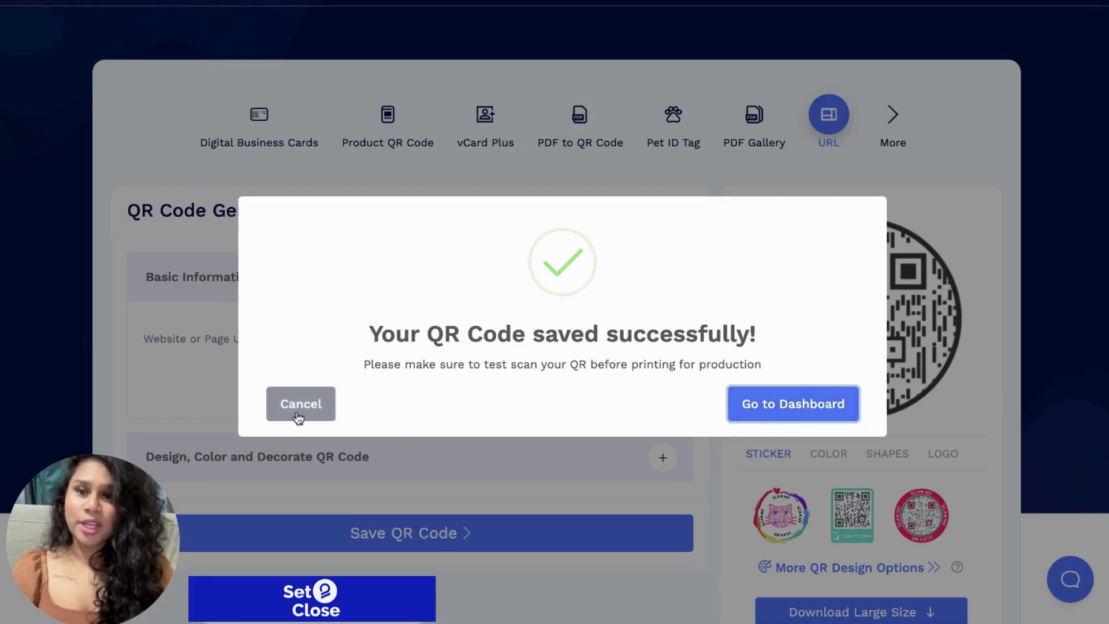
# Step: Dismiss the save confirmation and open the Customize QR Code shapes options
pyautogui.click(320, 406)
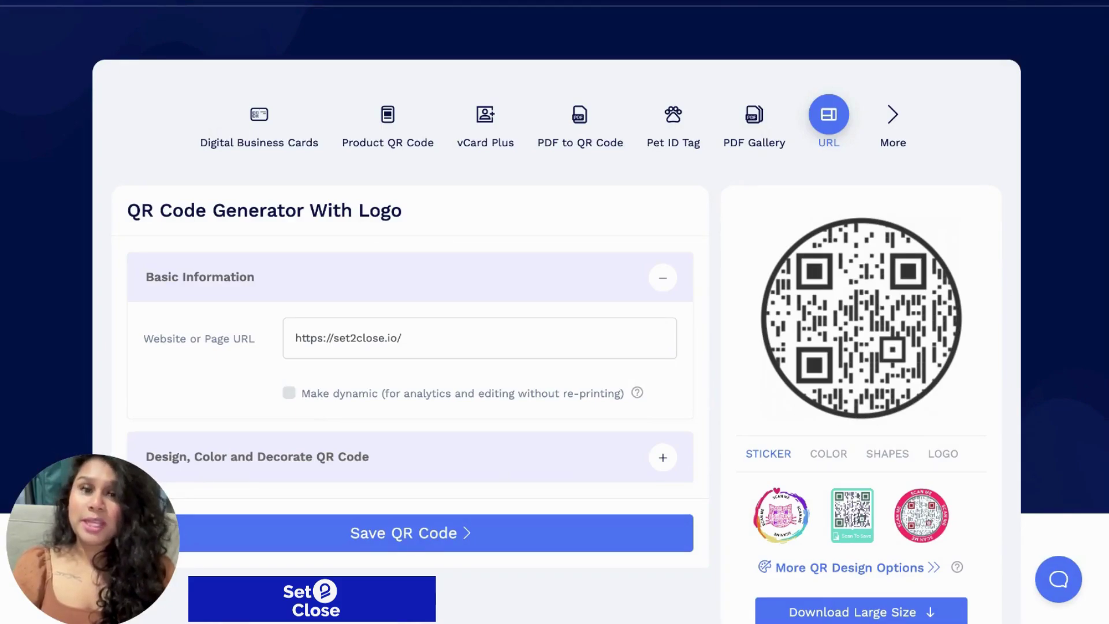
pyautogui.click(899, 460)
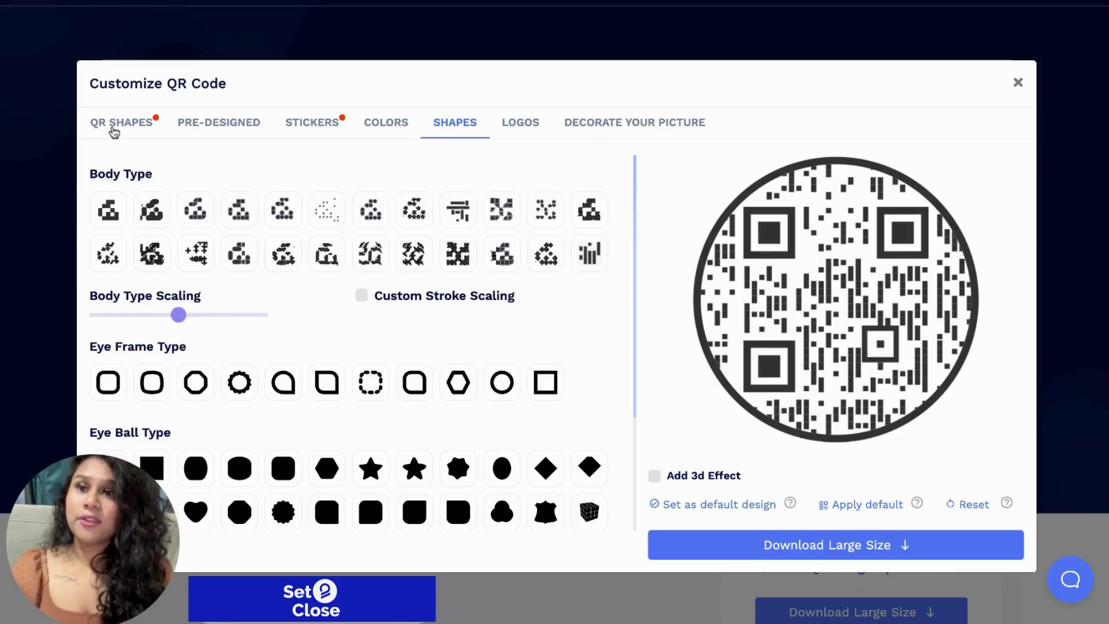
# Step: Try the thumbs-up, popsicle and square outlines, then settle on the lightbulb QR shape
pyautogui.click(114, 130)
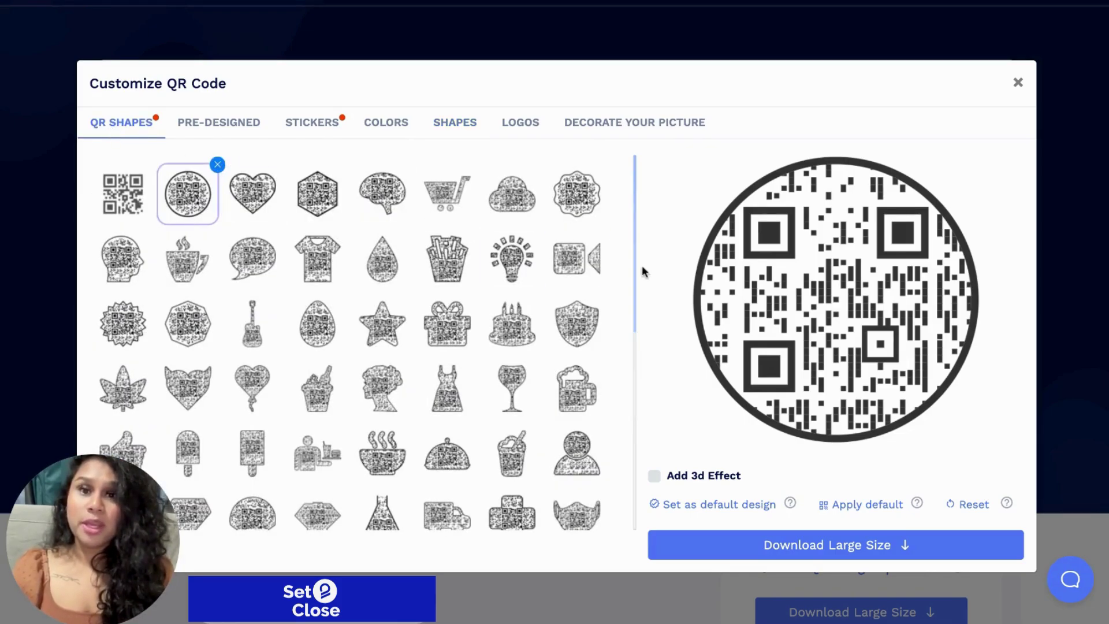
pyautogui.click(510, 251)
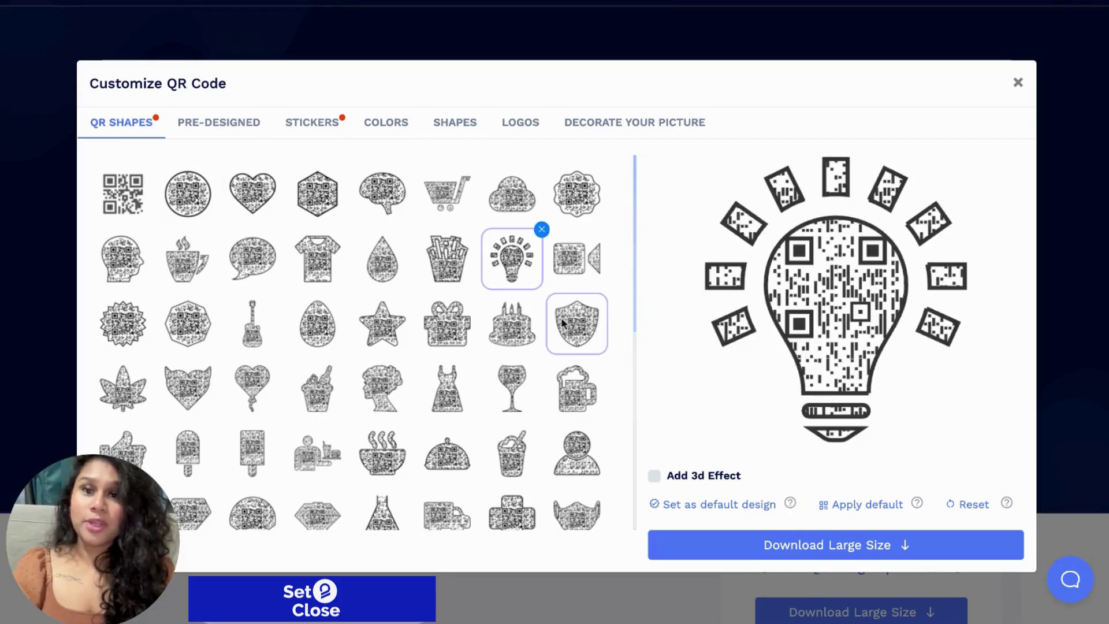
pyautogui.scroll(-1, 571, 300)
pyautogui.scroll(-2, 173, 382)
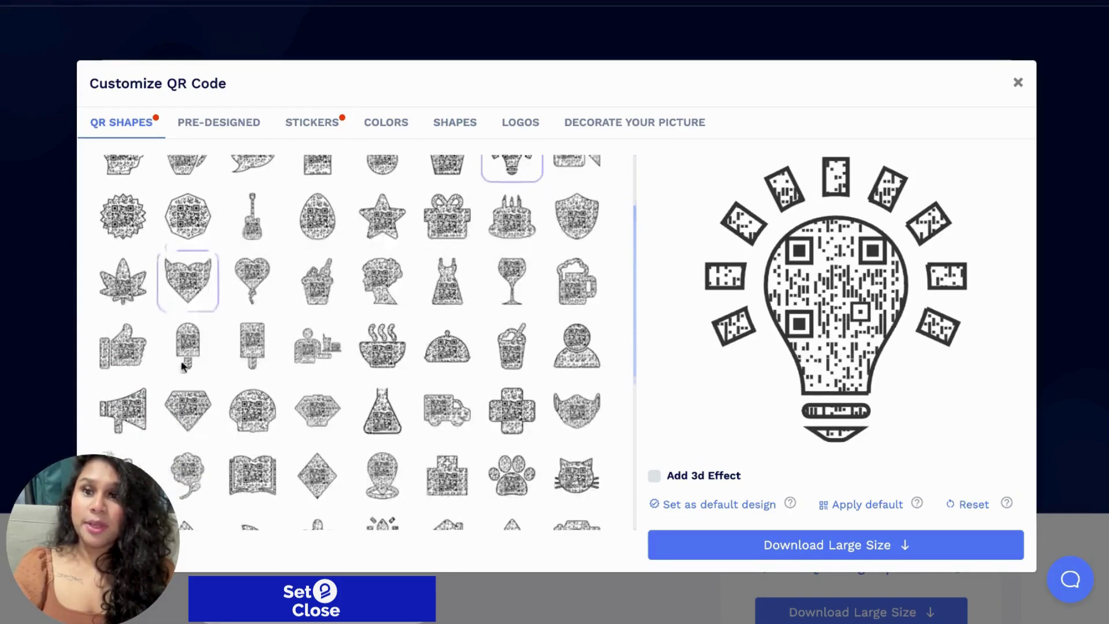
pyautogui.click(130, 365)
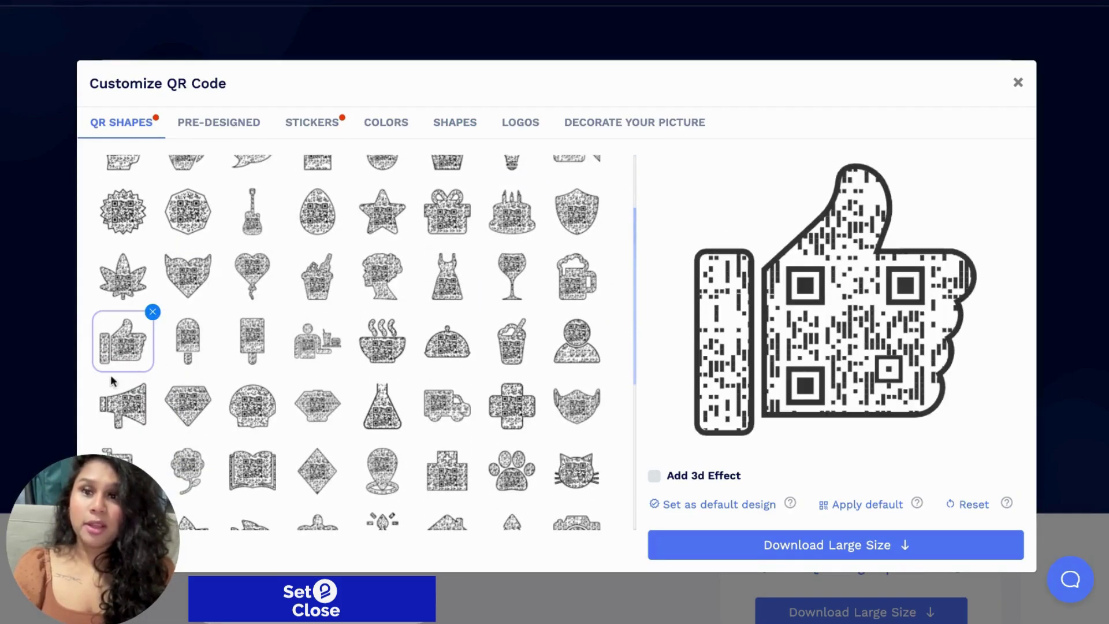
pyautogui.click(208, 353)
pyautogui.scroll(-1, 523, 398)
pyautogui.scroll(-6, 523, 399)
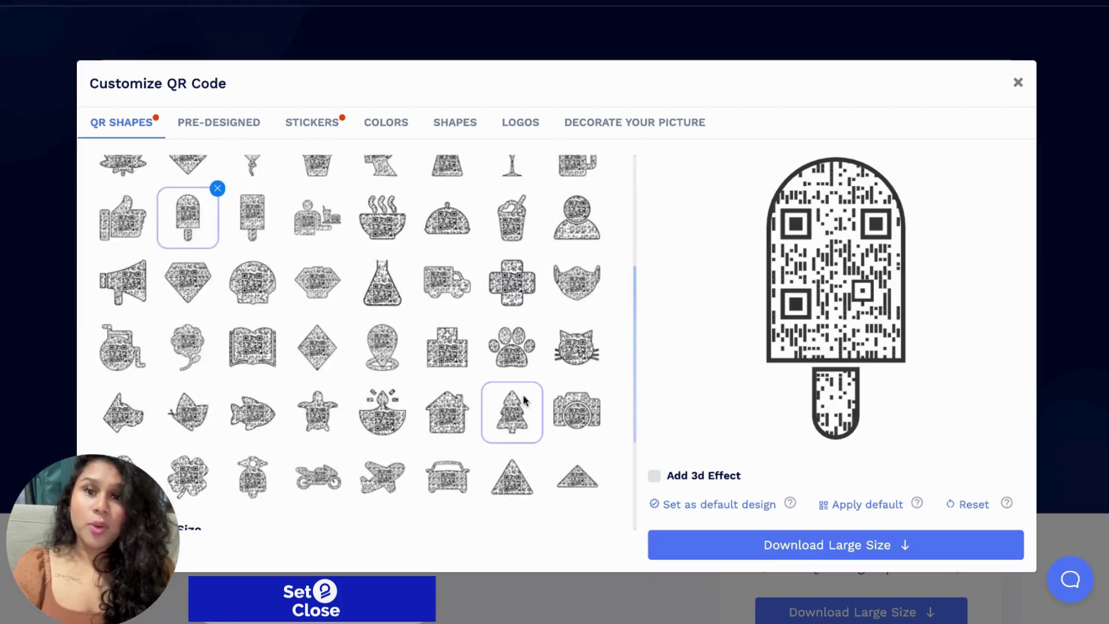
pyautogui.scroll(10, 523, 399)
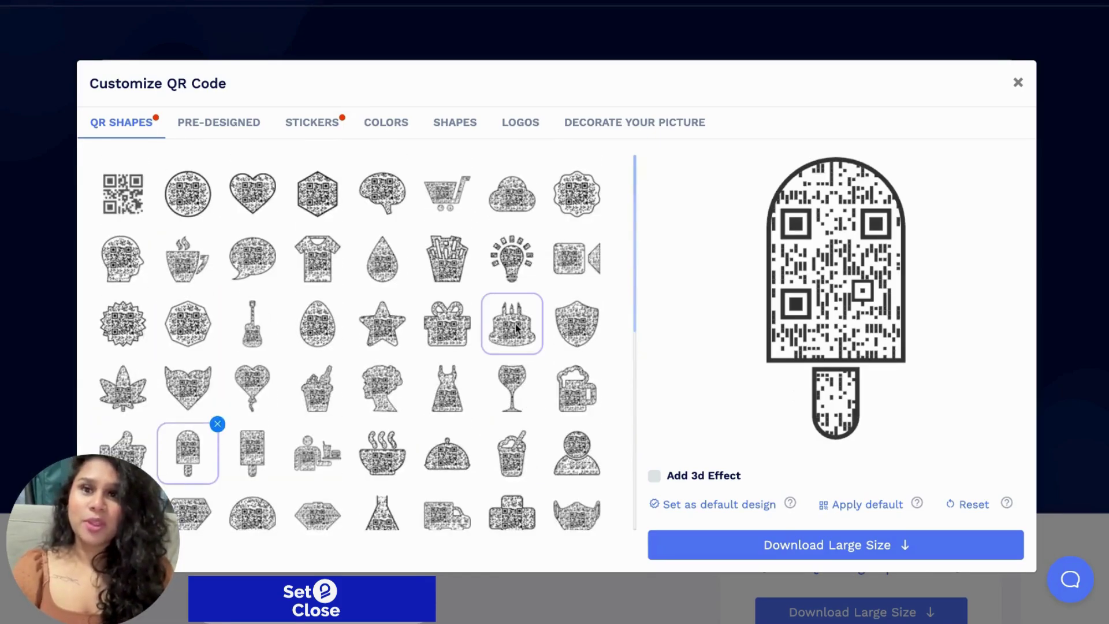
pyautogui.click(130, 198)
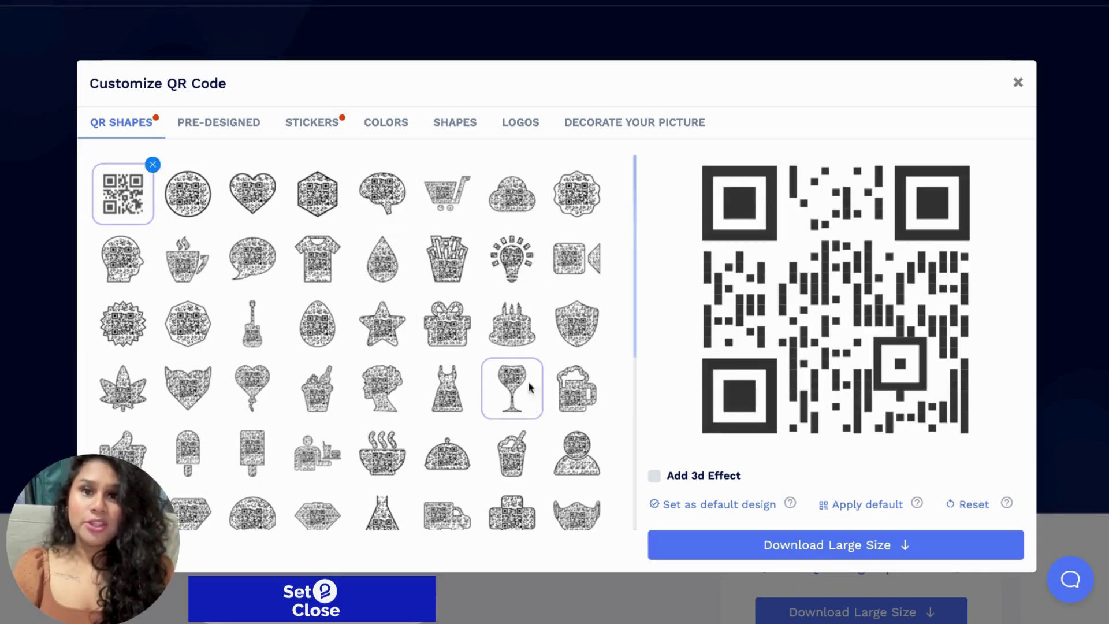
pyautogui.click(522, 258)
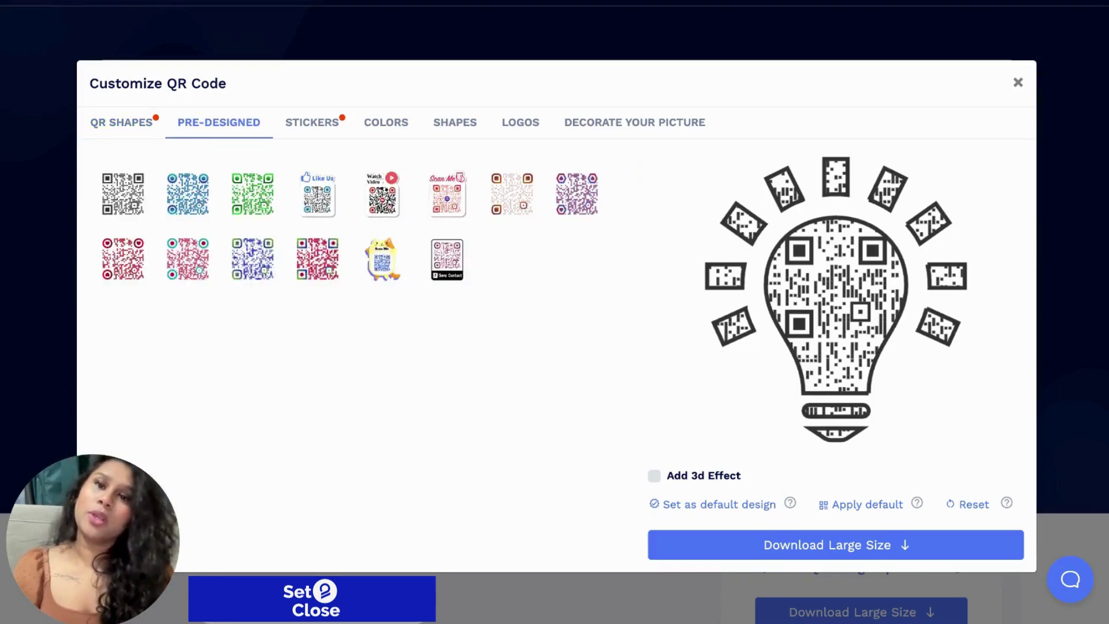
# Step: Put the QR code in the purple 'Scan To Pay' sticker frame
pyautogui.click(302, 127)
pyautogui.scroll(-2, 536, 296)
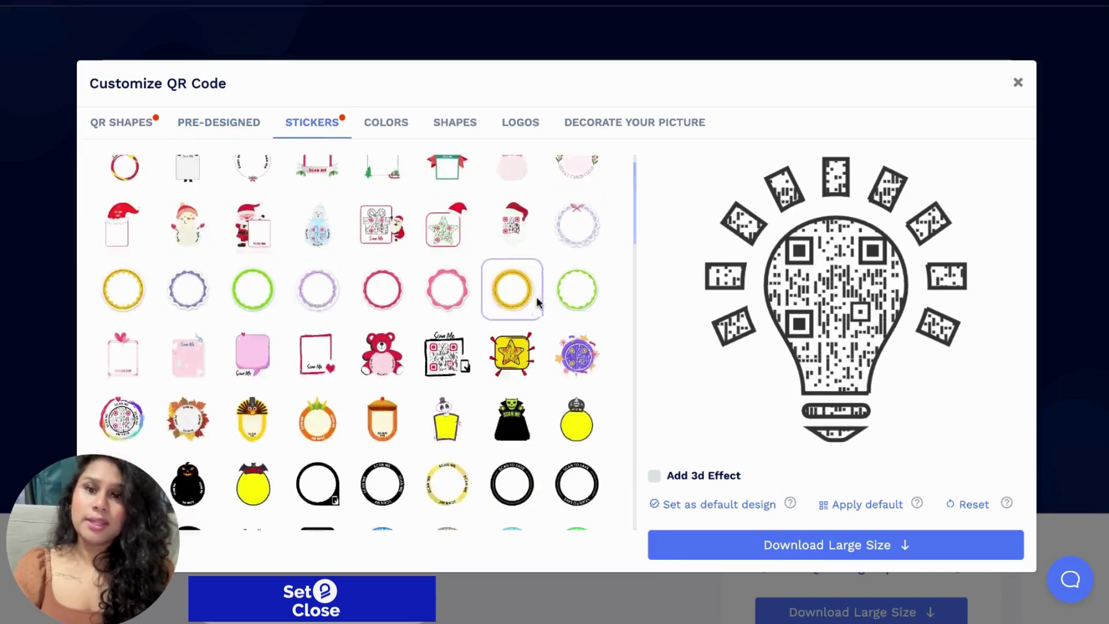
pyautogui.scroll(-5, 536, 296)
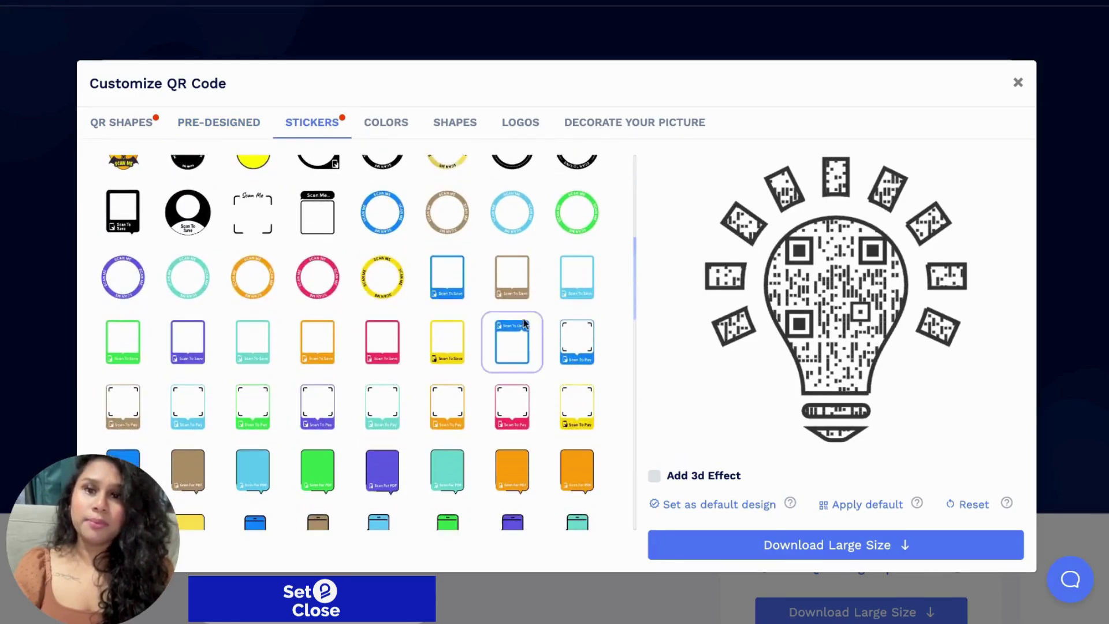
pyautogui.click(323, 412)
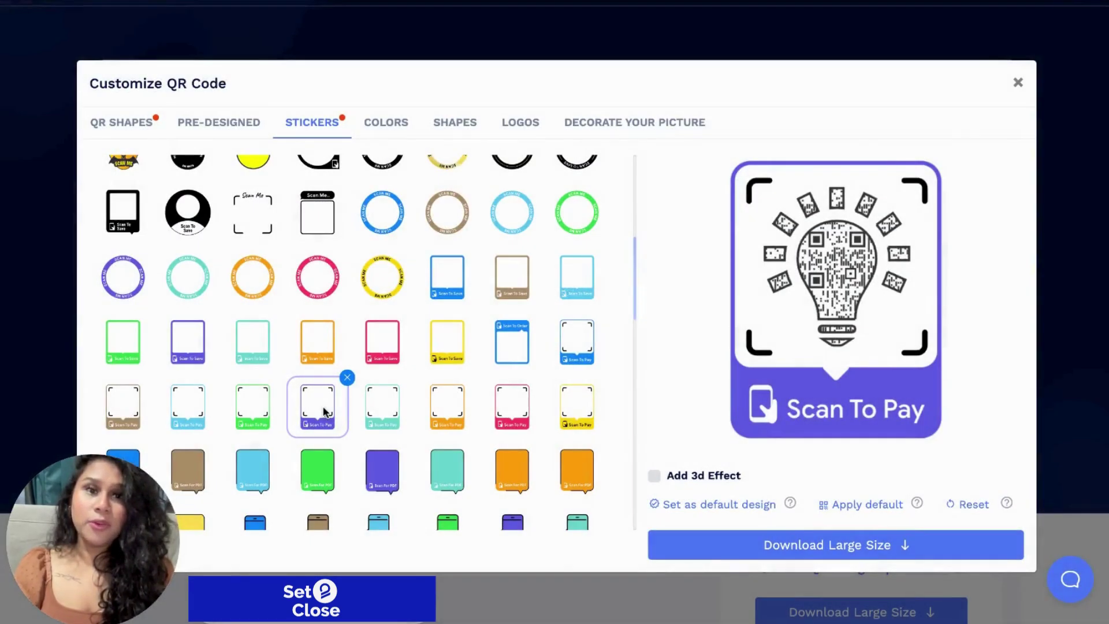
# Step: Apply the pink (#EA367D) and purple colour preset to the QR code
pyautogui.click(374, 130)
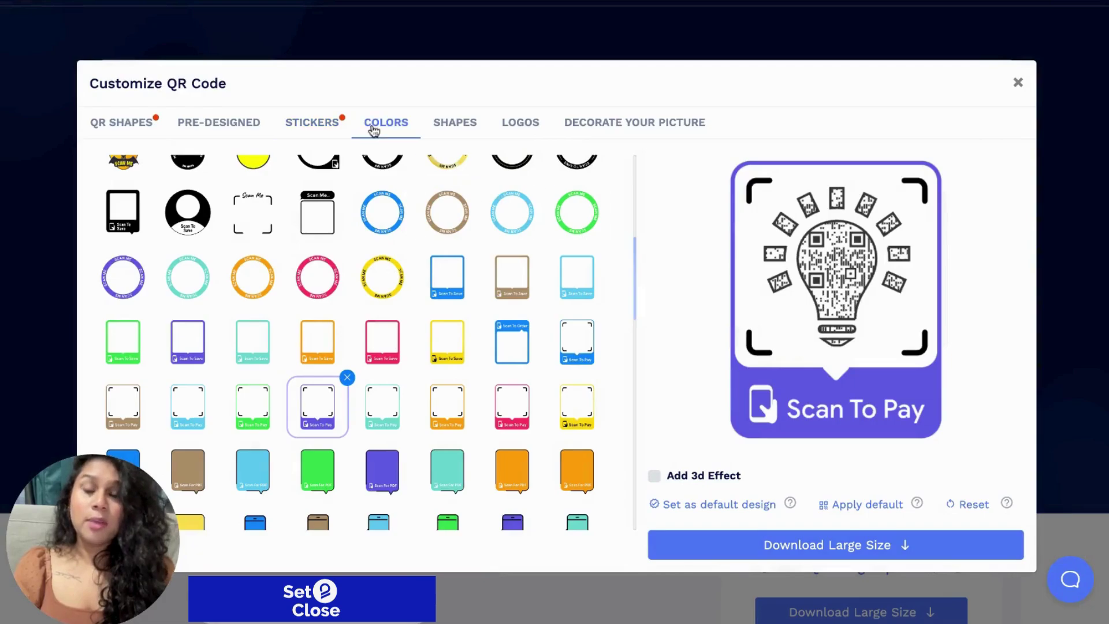
pyautogui.scroll(3, 431, 249)
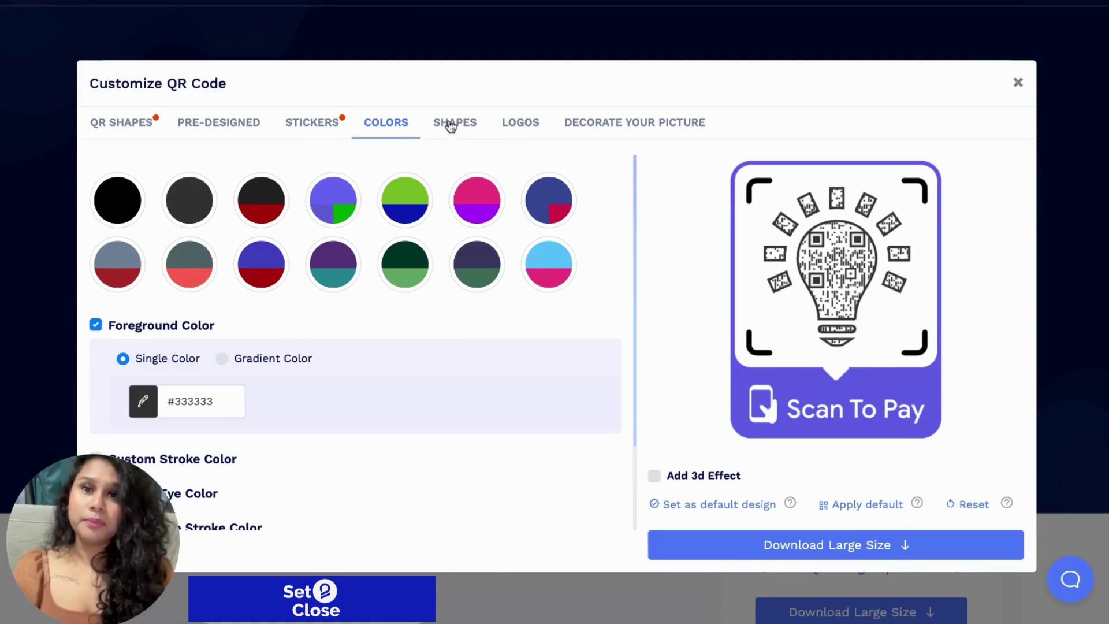
pyautogui.click(471, 205)
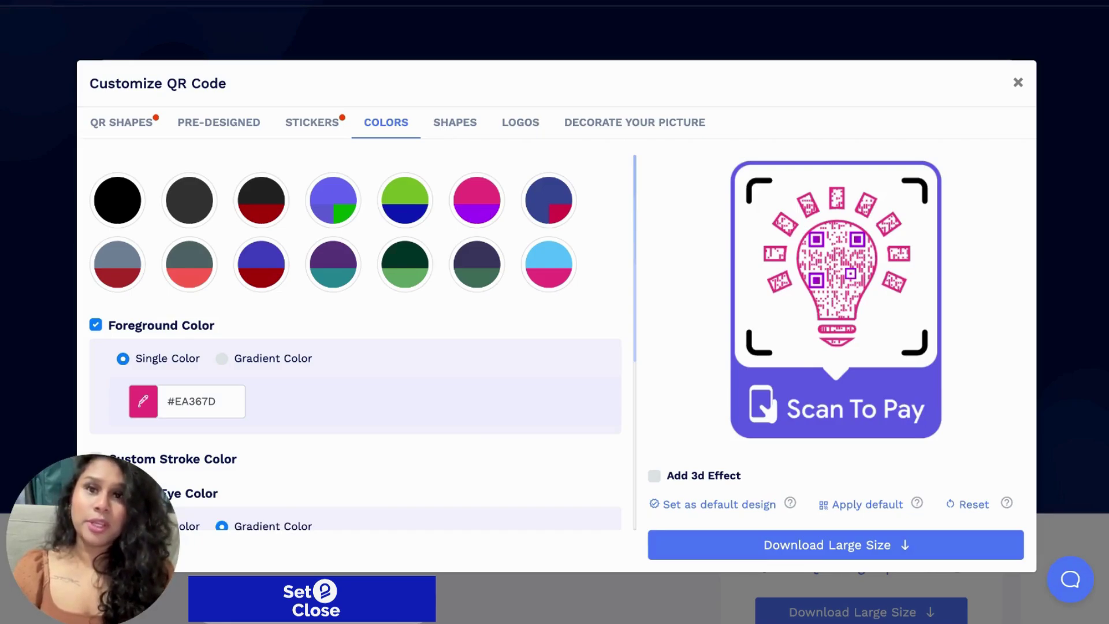
pyautogui.click(454, 121)
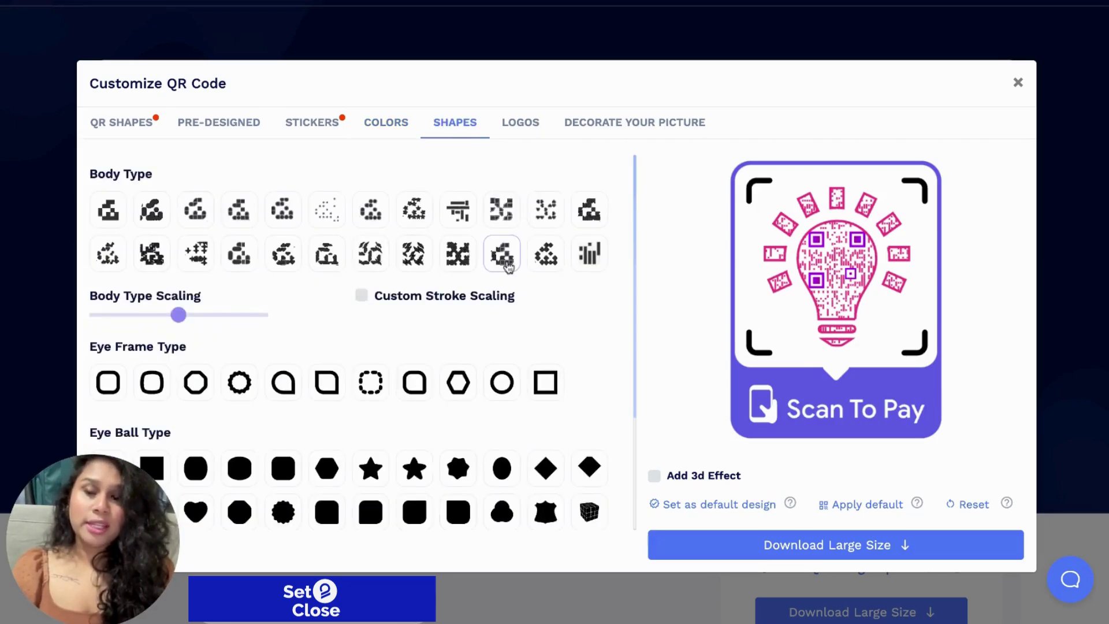
# Step: Browse the shape and logo galleries without adding a logo
pyautogui.scroll(-2, 503, 254)
pyautogui.scroll(-1, 506, 264)
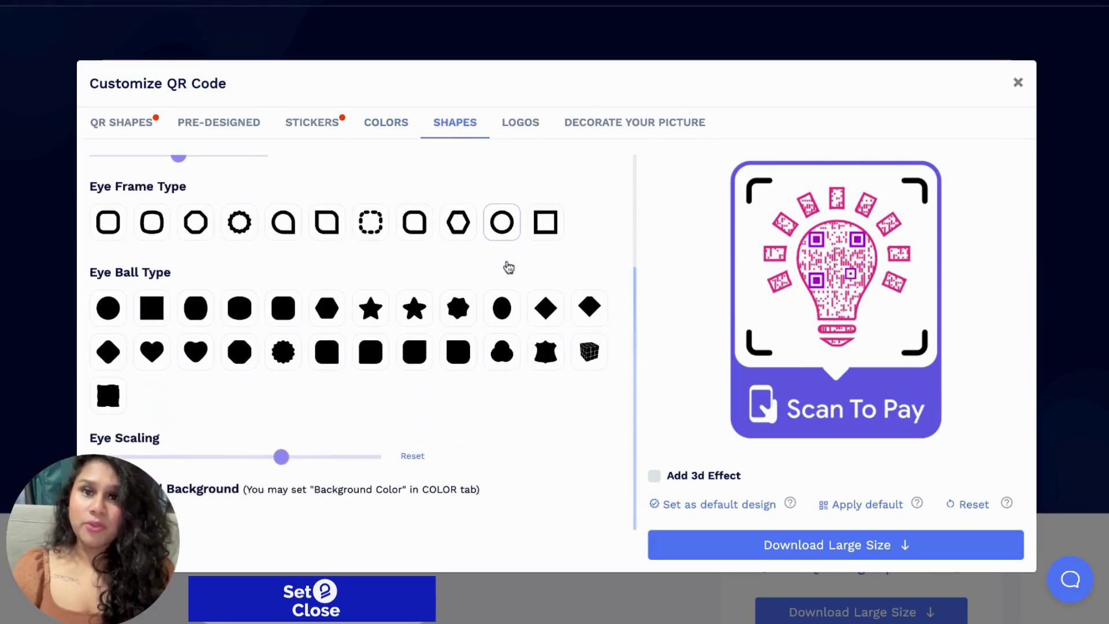
pyautogui.click(527, 124)
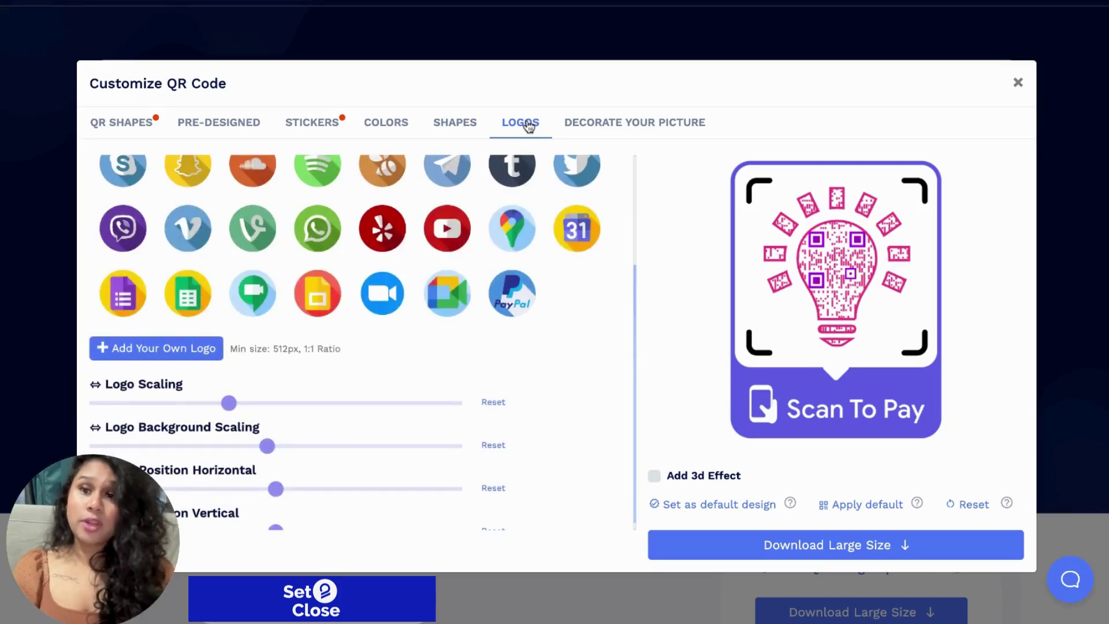
pyautogui.scroll(3, 562, 245)
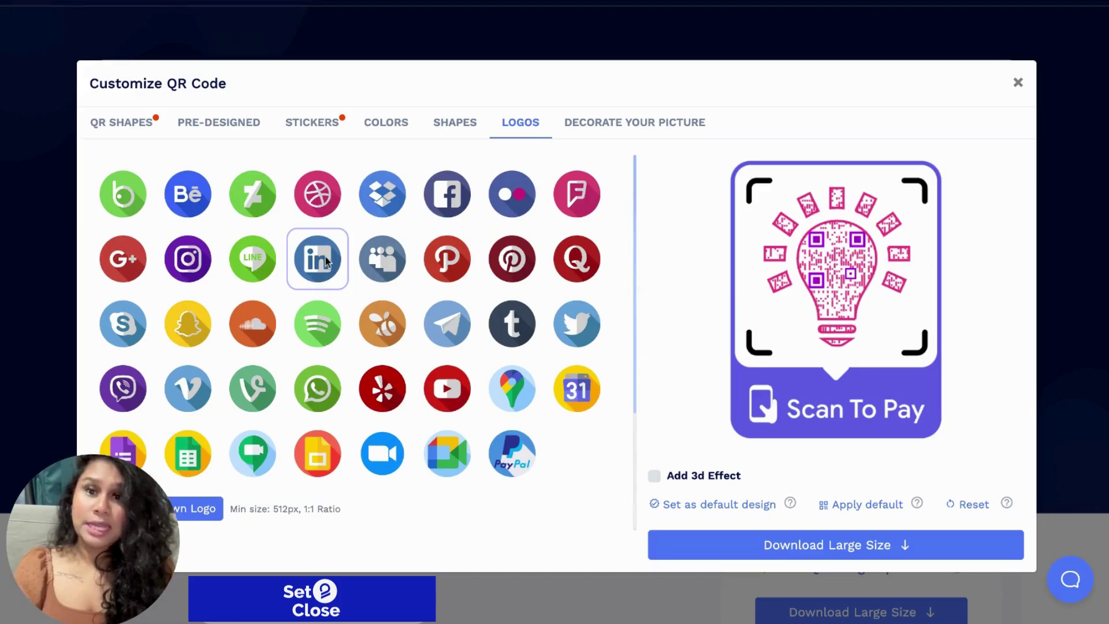
pyautogui.scroll(-2, 330, 261)
pyautogui.scroll(-1, 330, 261)
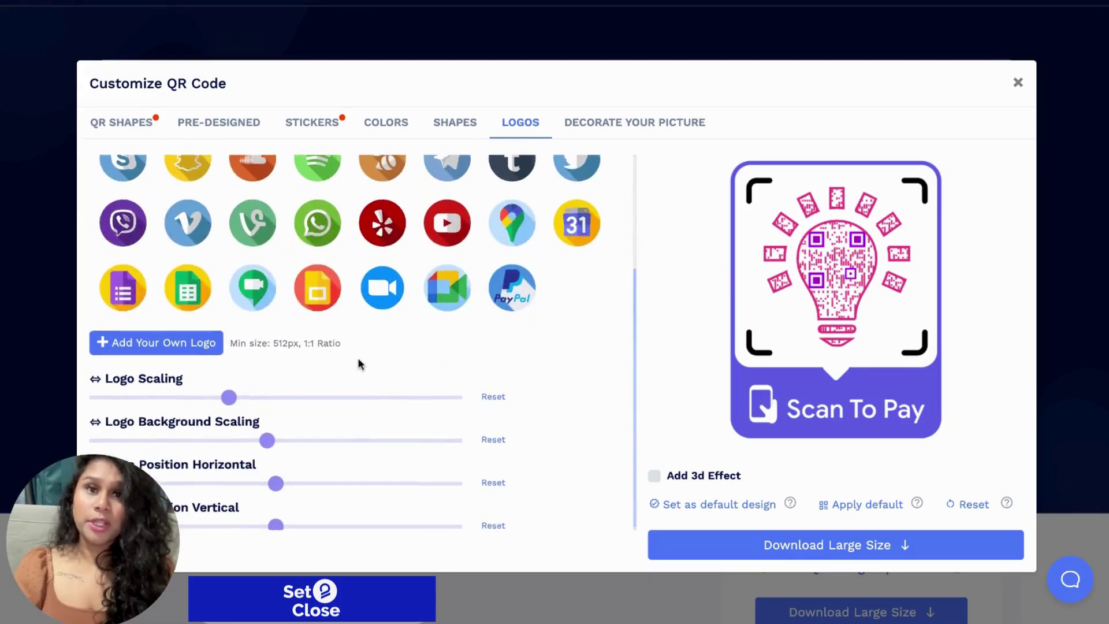
pyautogui.scroll(3, 365, 359)
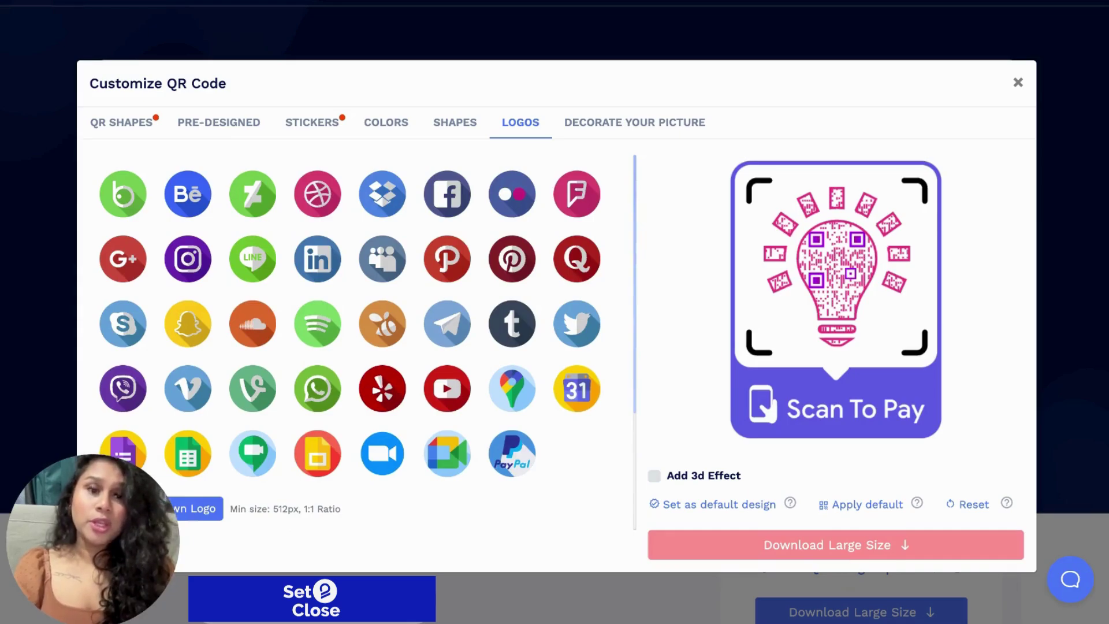
# Step: Download the large-size QR code as a 256px PDF
pyautogui.click(876, 551)
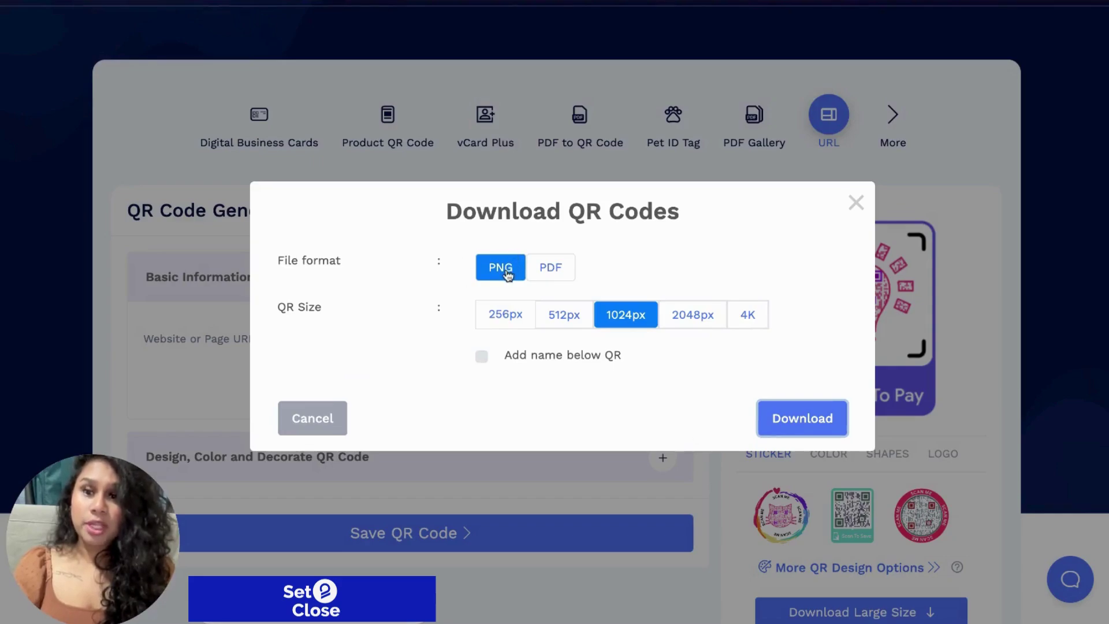
pyautogui.click(558, 275)
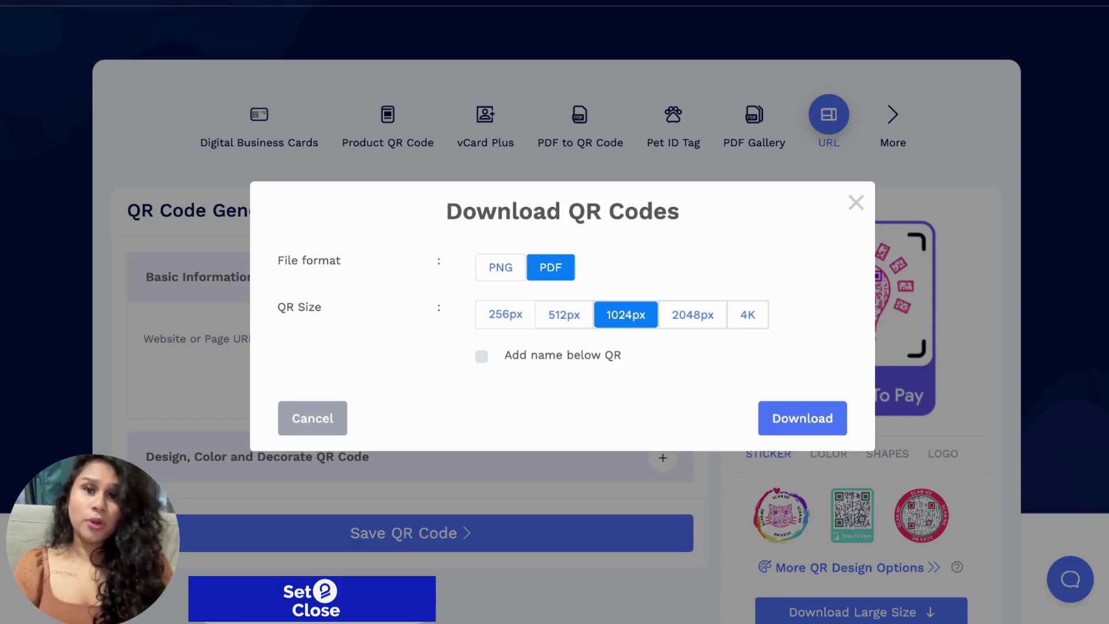
pyautogui.click(506, 327)
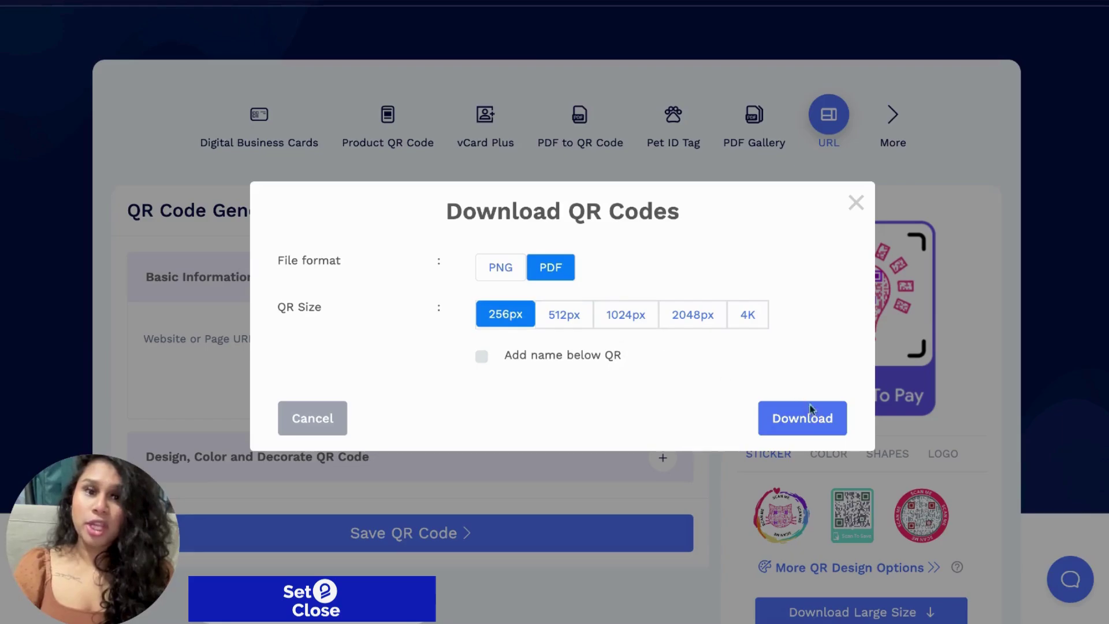
pyautogui.click(815, 424)
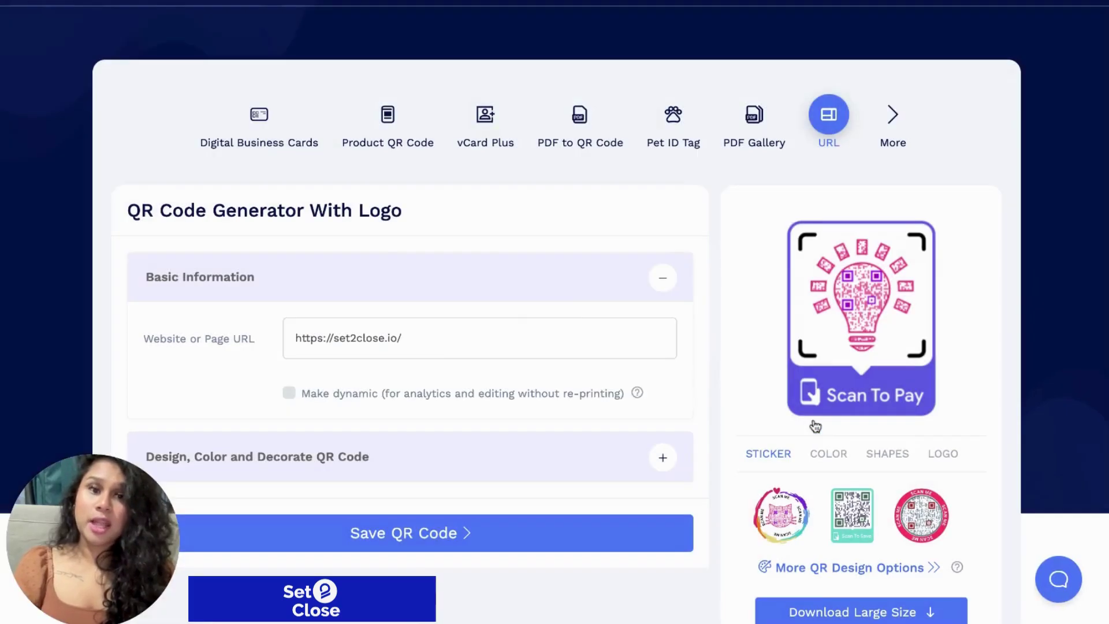